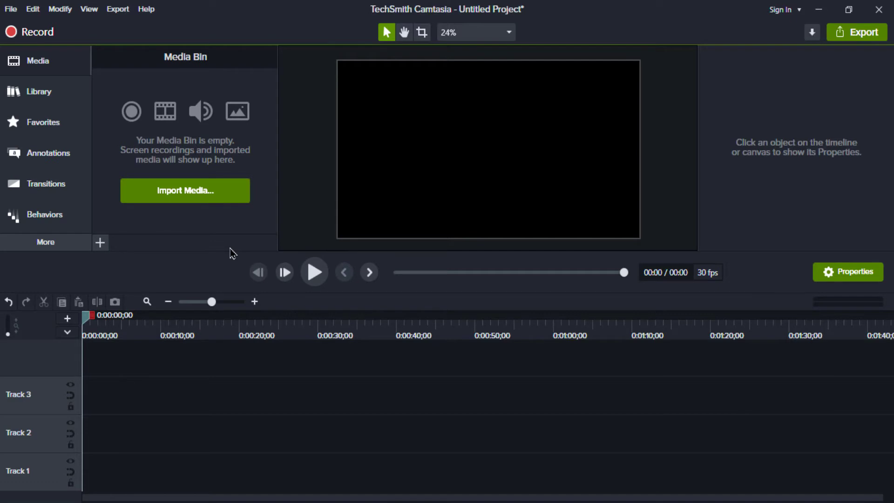
Import Picture BG.png and Video.mp4 from the Desktop into the media bin.
click(205, 195)
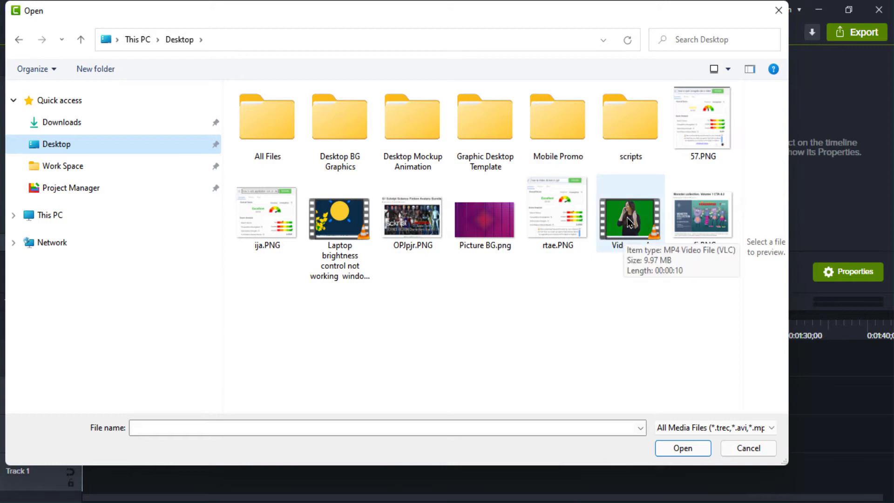
click(628, 222)
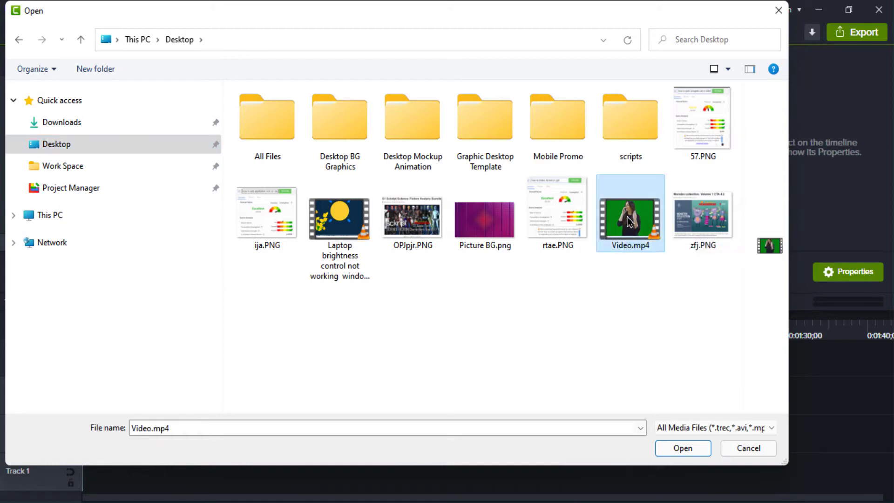
ctrl+click(468, 245)
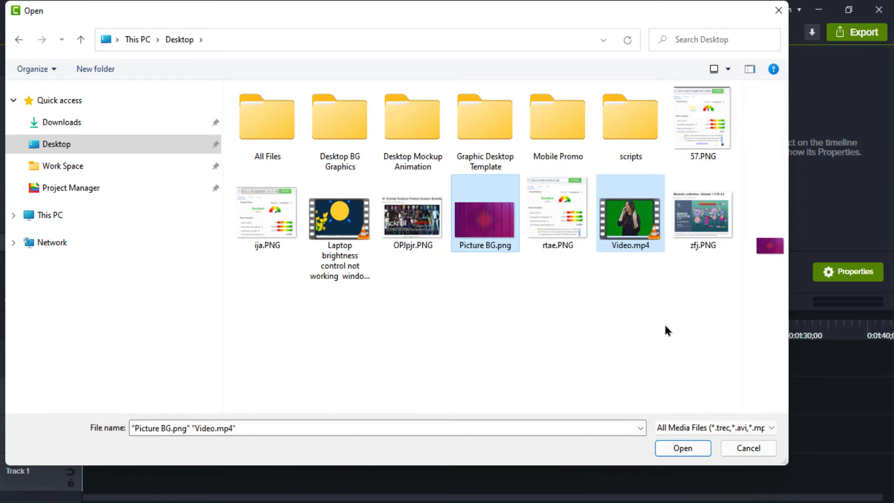
click(682, 448)
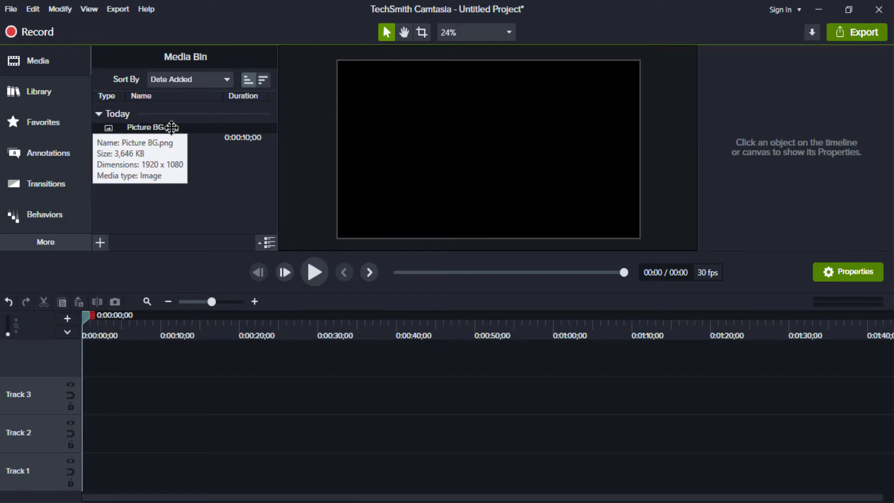
Place Picture BG.png at the start of Track 1 and rename the track "Picture BG".
drag(172, 127, 307, 477)
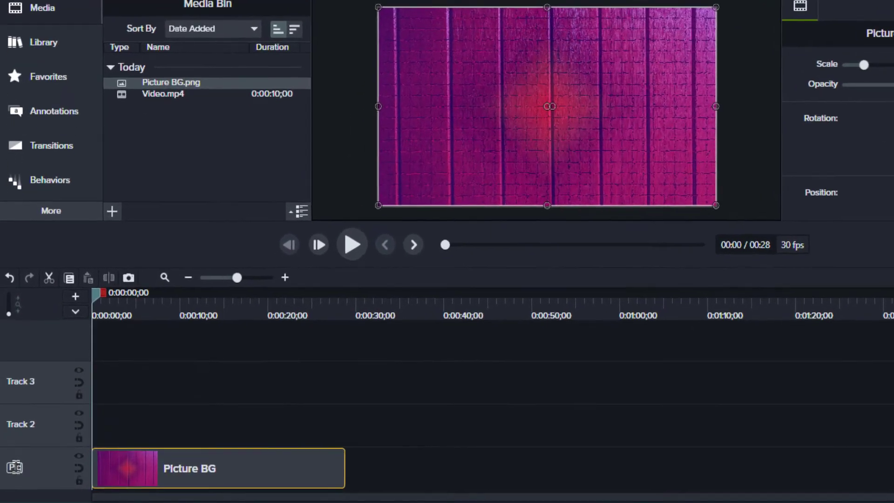
text(Picture BG)
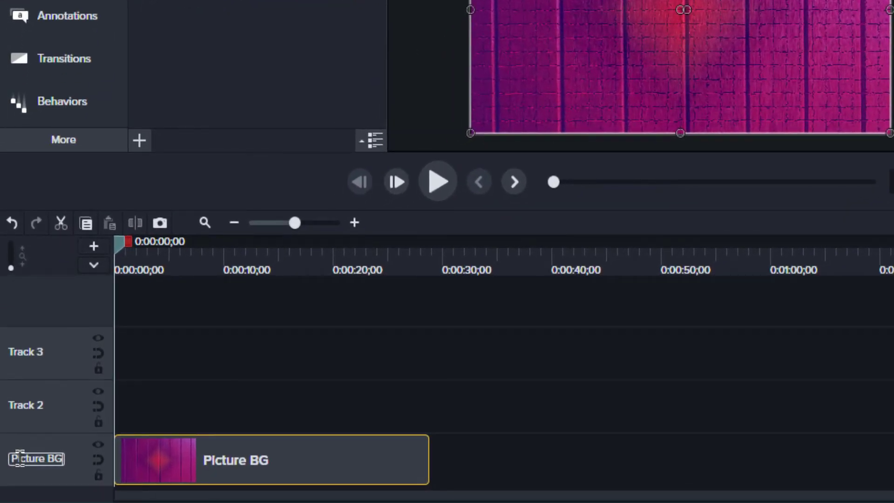
key(Return)
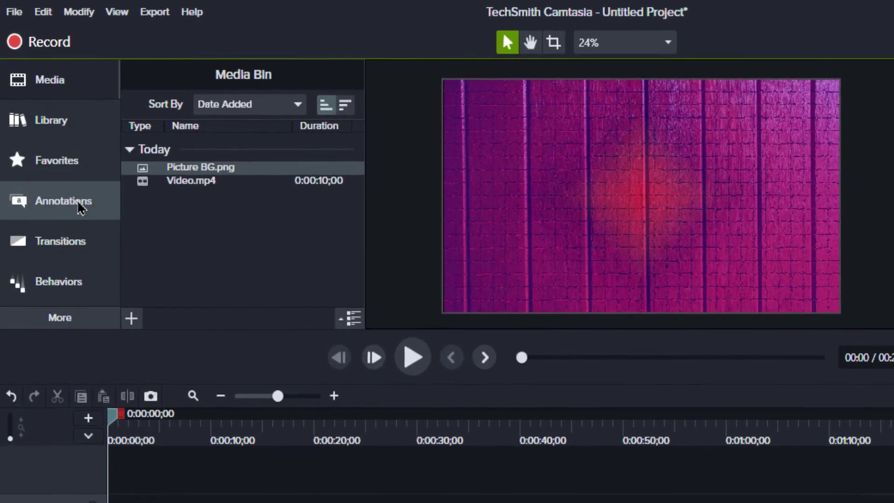
Add a white rectangle shape on Track 2 spanning the full Picture BG clip, and rename the track "Solid BG".
click(76, 193)
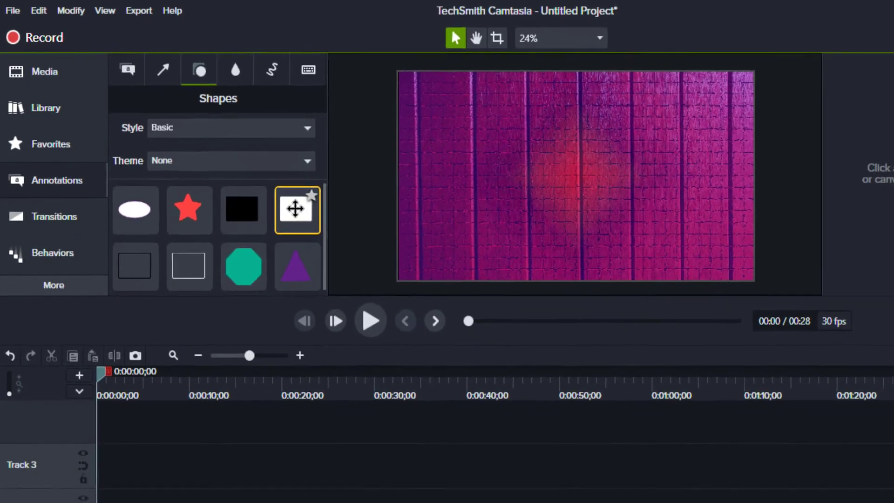
drag(295, 208, 79, 502)
drag(120, 433, 309, 433)
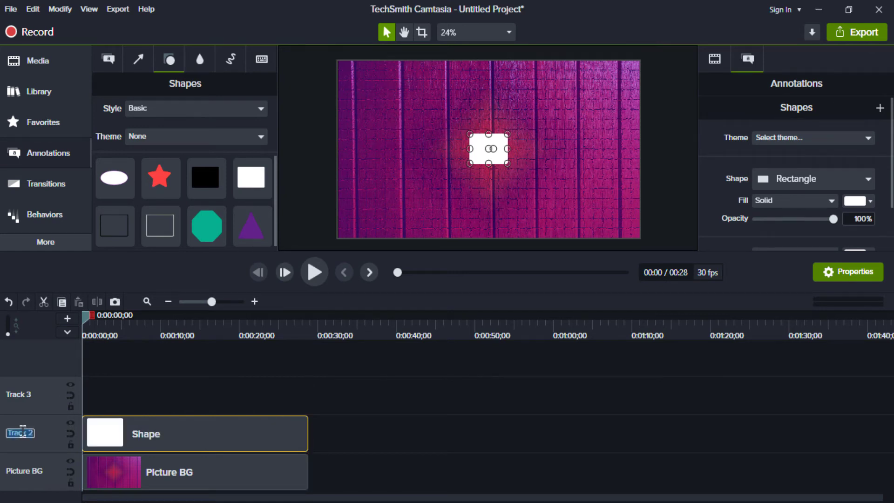
text(Solid BG)
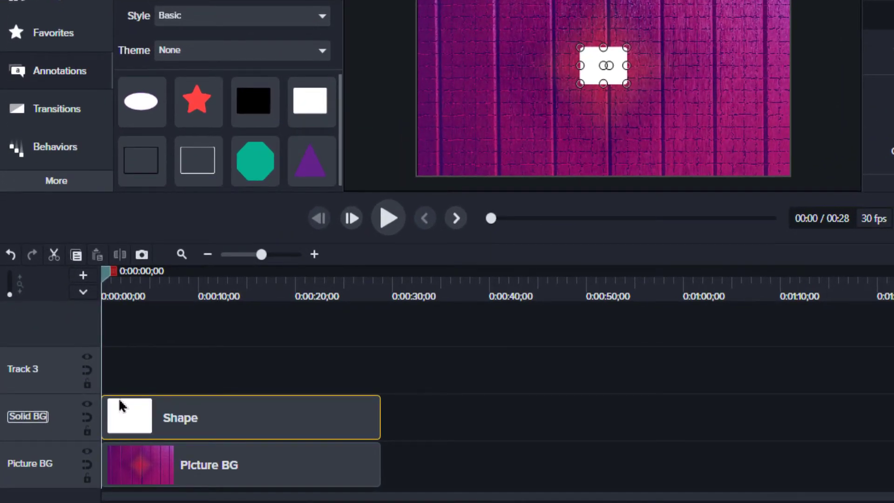
key(Return)
Enlarge the white rectangle from its opposite corners until it covers the whole canvas.
drag(580, 83, 419, 167)
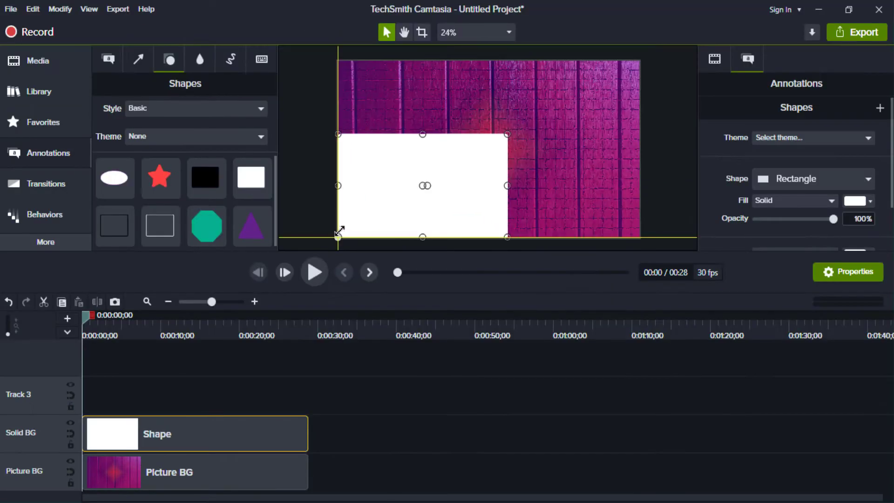
drag(507, 134, 636, 62)
click(476, 397)
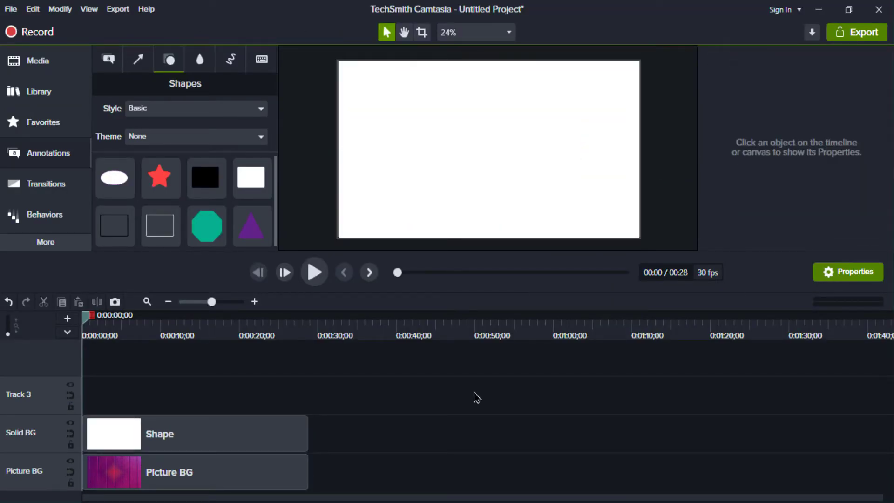
Place Video.mp4 at the start of Track 3 and rename the track "Video".
click(48, 66)
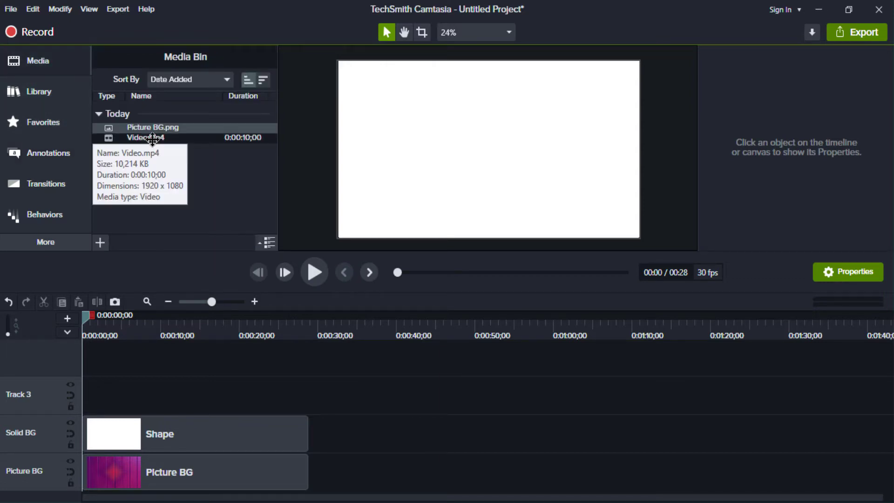
drag(152, 139, 94, 361)
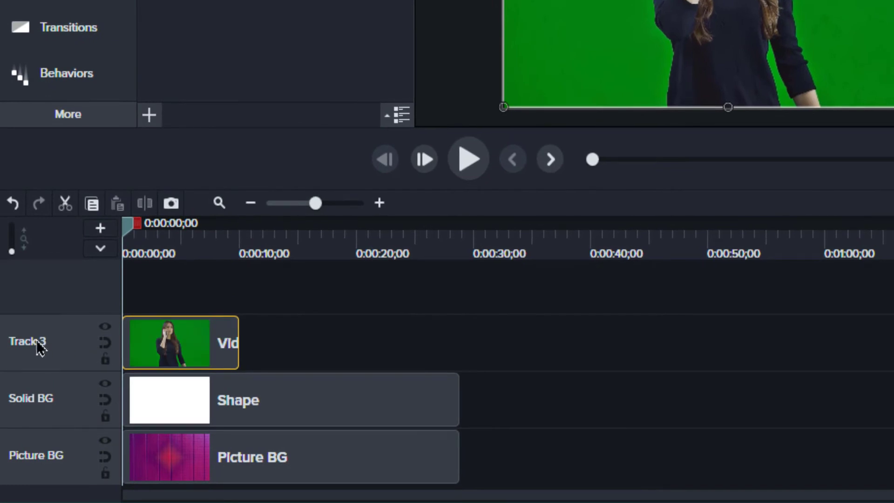
double_click(37, 341)
text(V)
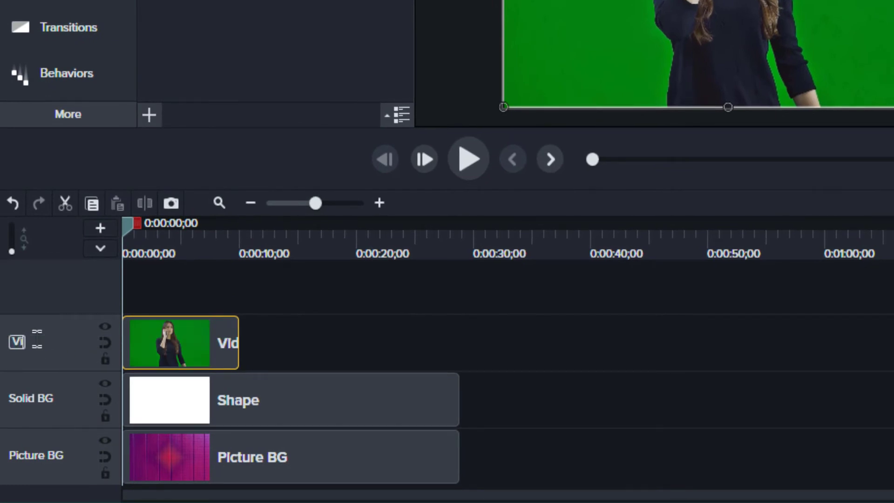
text(ideo)
key(Return)
Trim the Shape and Picture BG clips together so they end with the video clip at 10 seconds.
click(409, 303)
drag(442, 359, 488, 482)
drag(460, 410, 238, 410)
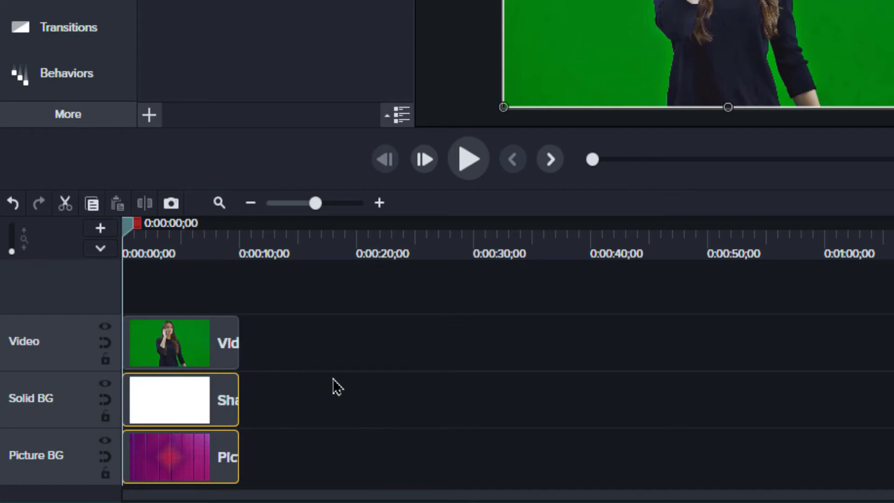
click(334, 386)
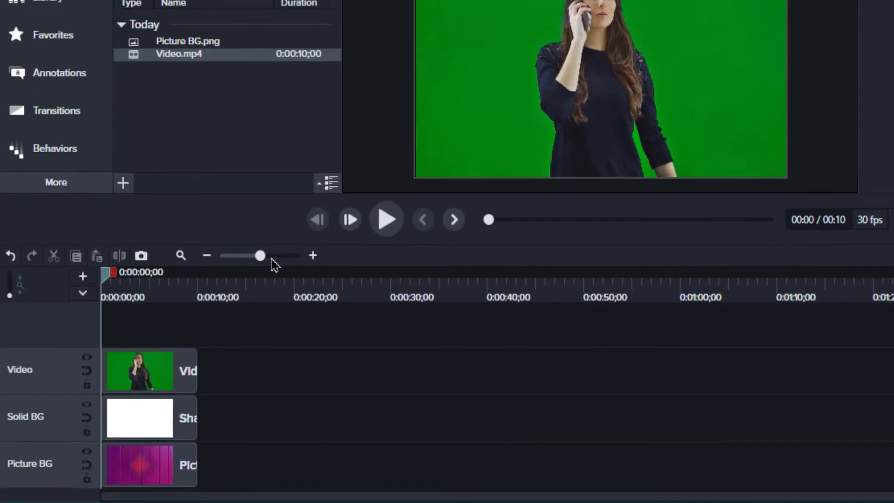
Enlarge the timeline scale and play back the green-screen video as a preview.
click(272, 257)
key(space)
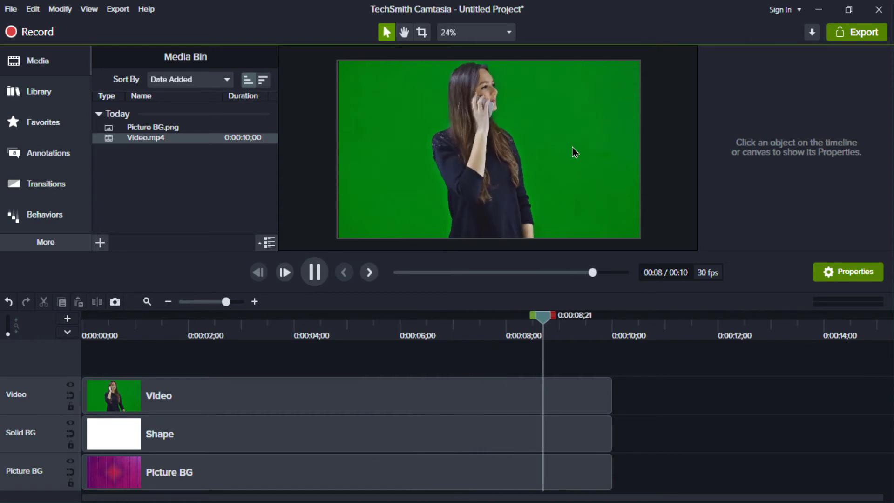
key(space)
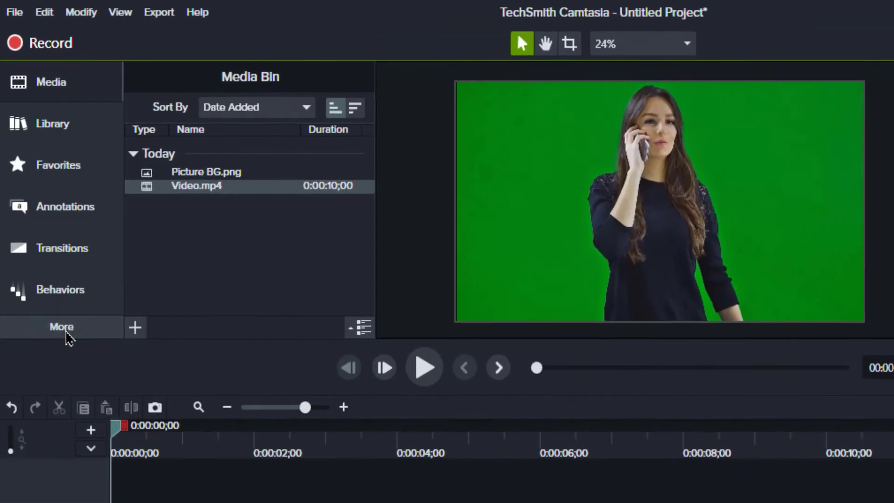
Apply the Remove a Color visual effect to the clip on the Video track.
click(46, 243)
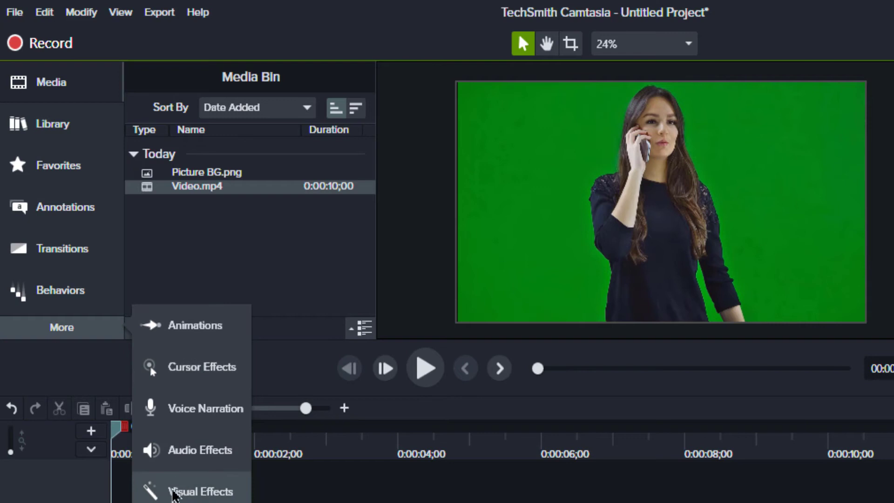
click(210, 496)
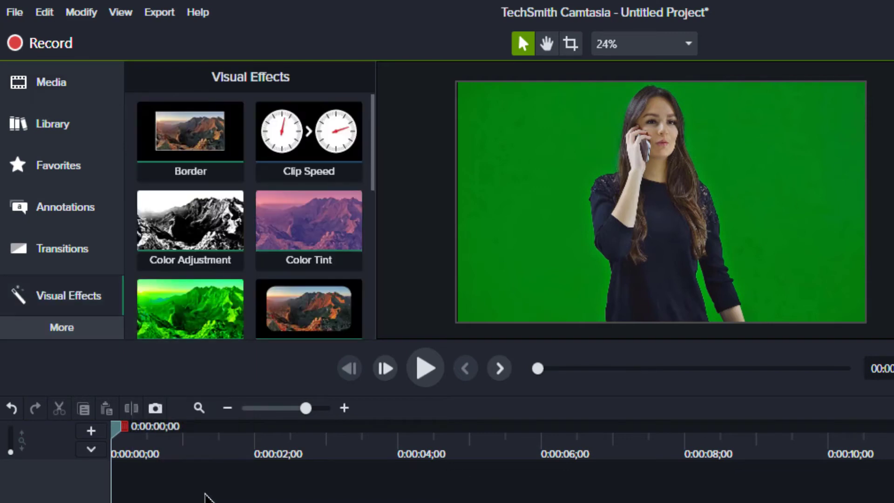
scroll(370, 137, down, 2)
drag(370, 137, 361, 285)
drag(442, 280, 433, 296)
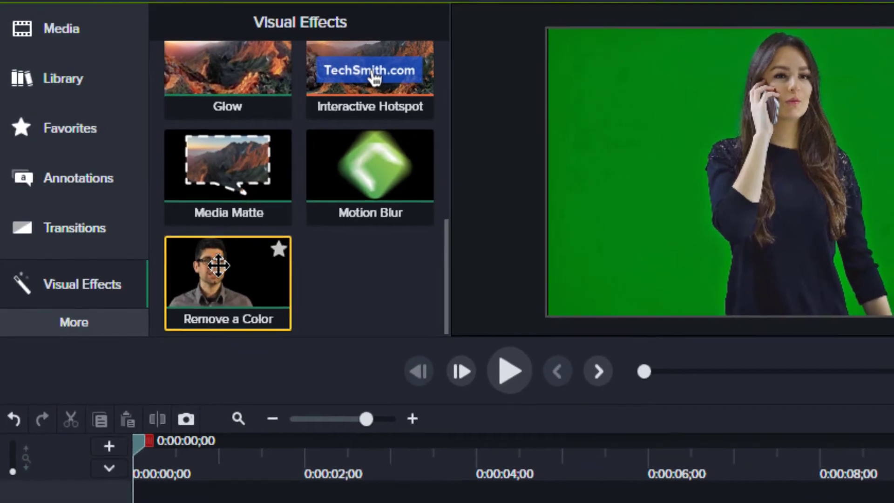
drag(218, 265, 216, 502)
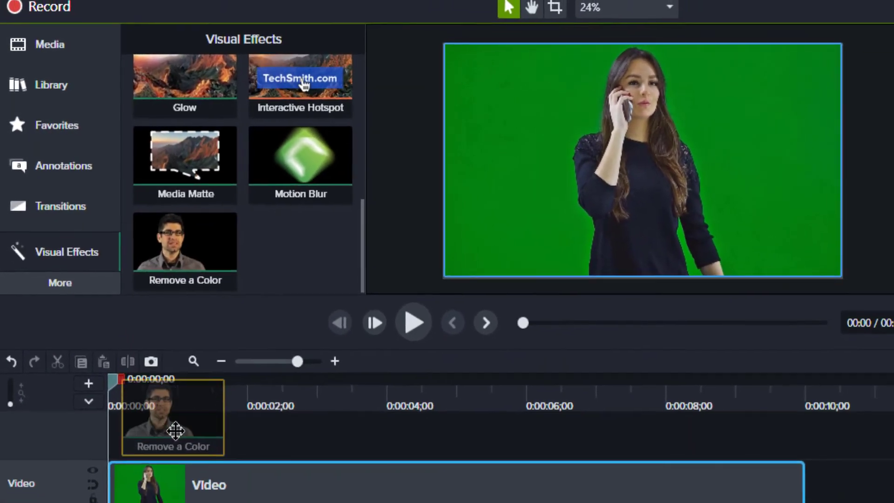
drag(176, 431, 228, 491)
drag(181, 412, 178, 414)
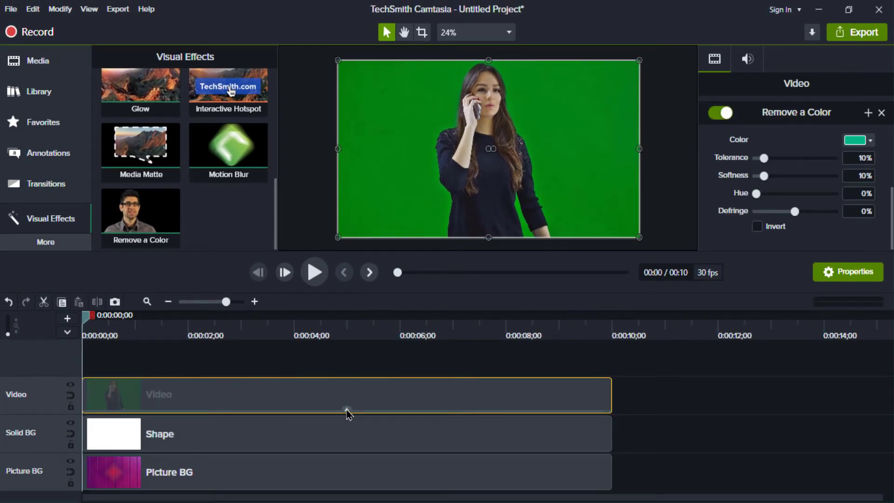
Sample the green backdrop beside the woman as the Remove a Color effect's colour and play back the result.
click(346, 411)
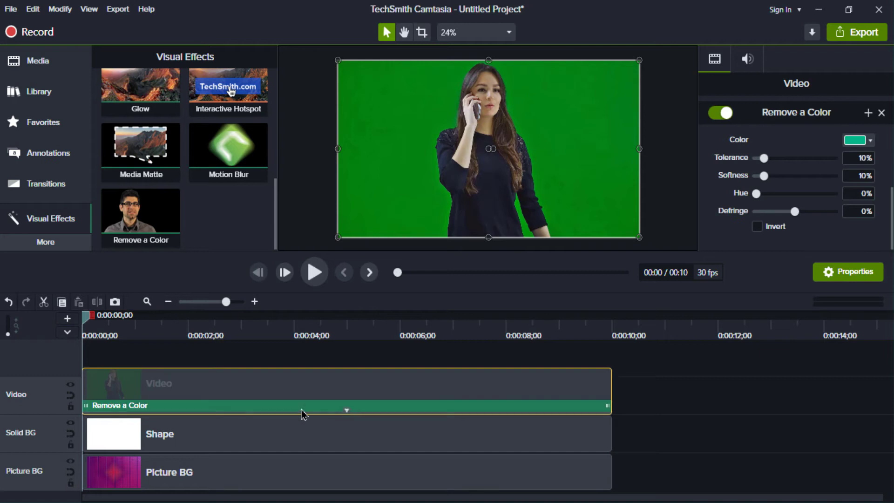
click(218, 407)
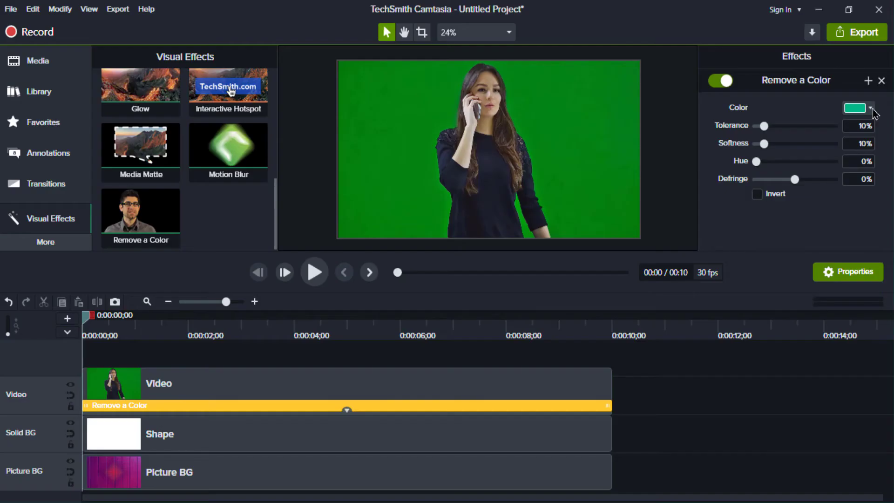
click(854, 181)
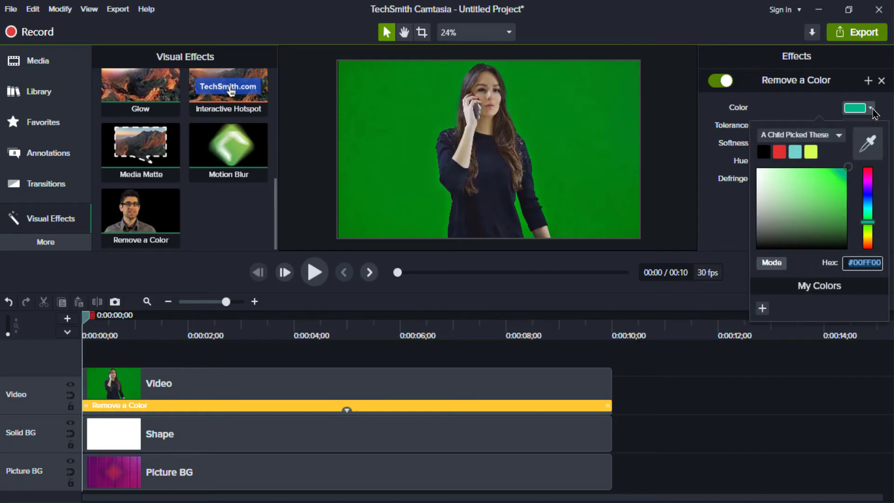
click(869, 141)
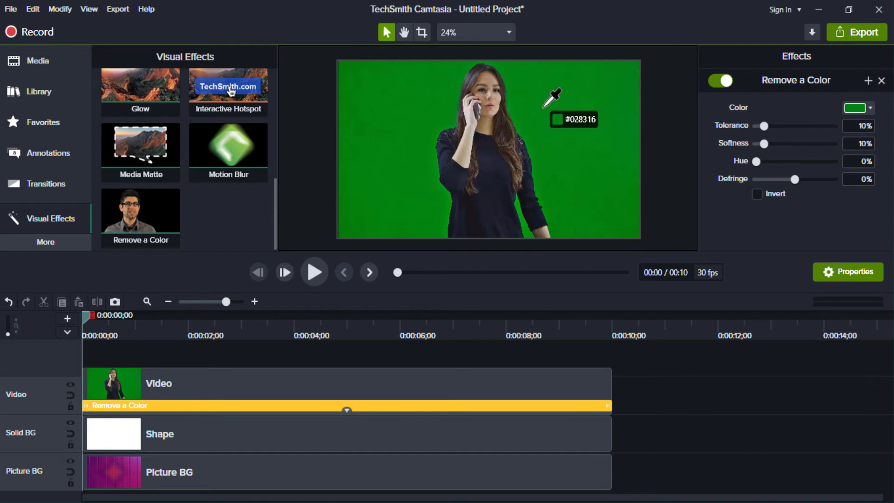
click(528, 129)
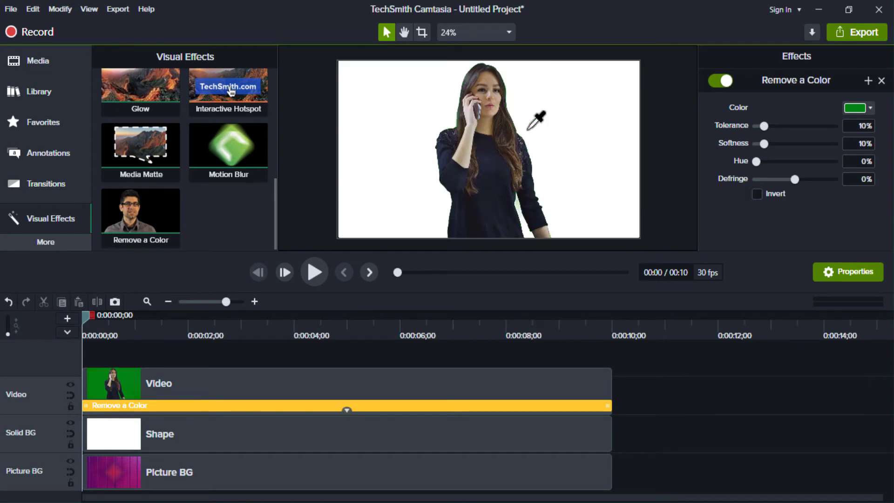
click(387, 196)
key(space)
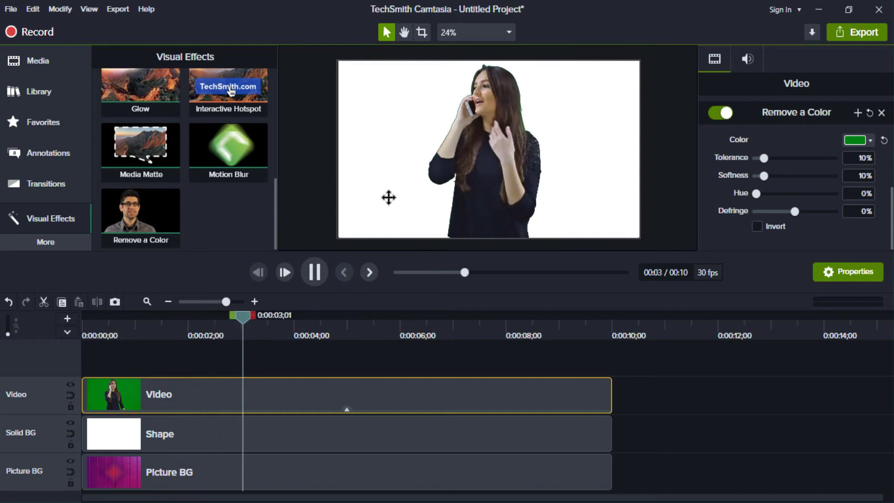
Change the fill colour of the Solid BG rectangle to black (#000000).
click(120, 435)
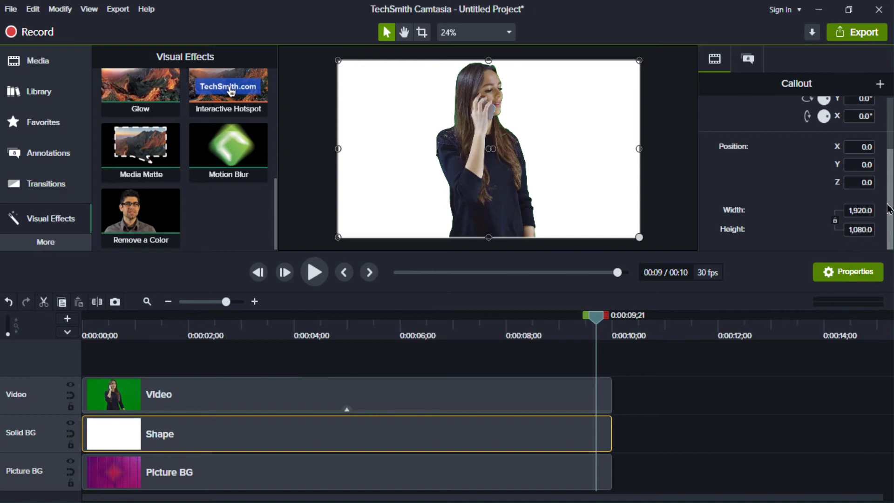
scroll(791, 163, up, 5)
click(747, 64)
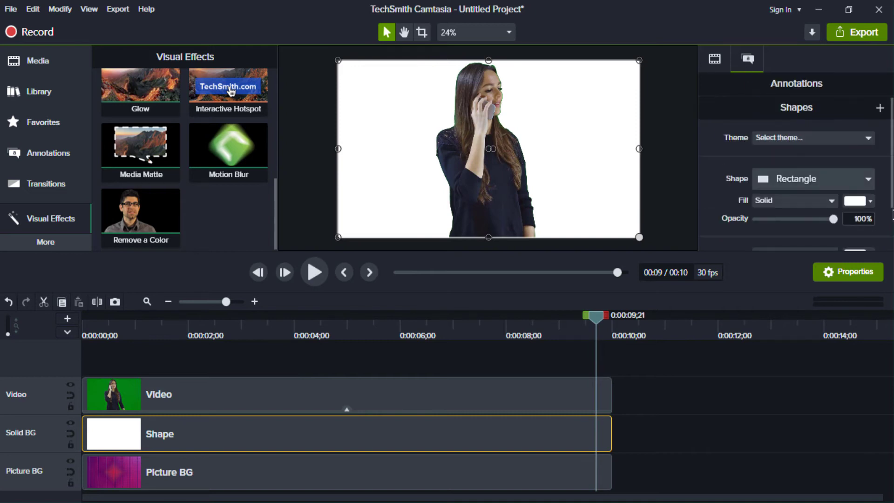
click(871, 204)
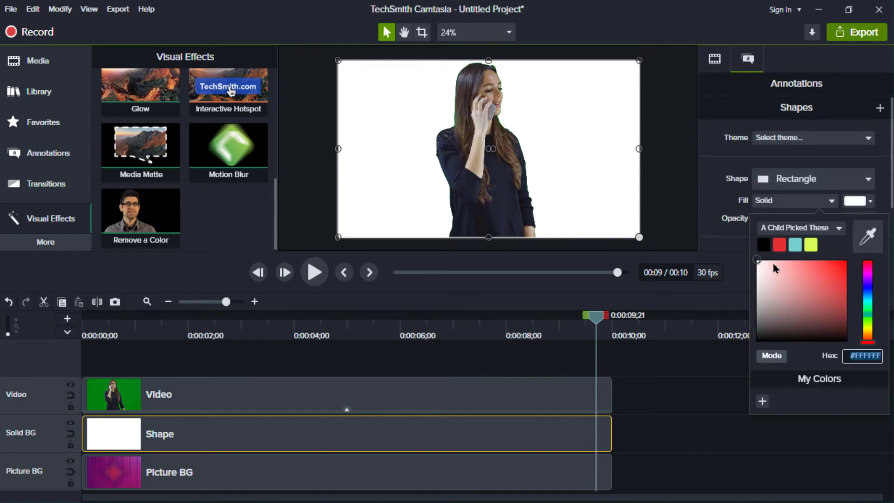
click(801, 313)
drag(801, 314, 849, 350)
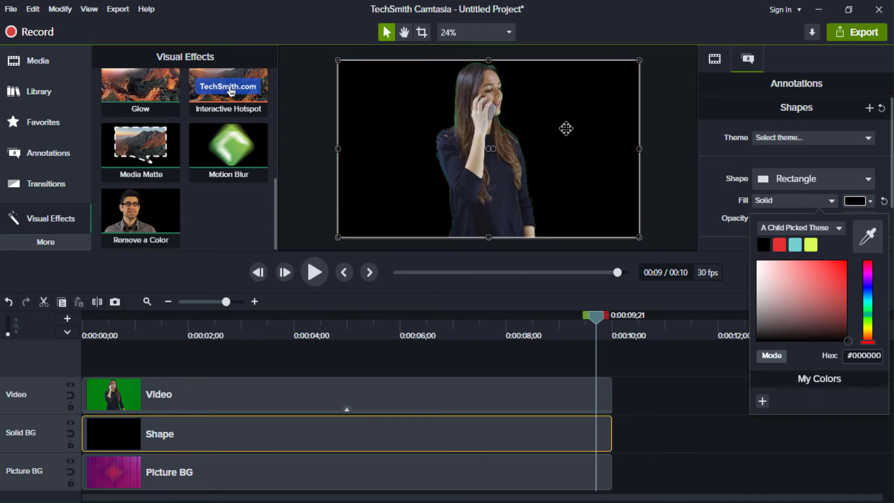
Set the Tolerance of the Video clip's Remove a Color effect to 30% to clear the green fringe around the woman.
click(476, 34)
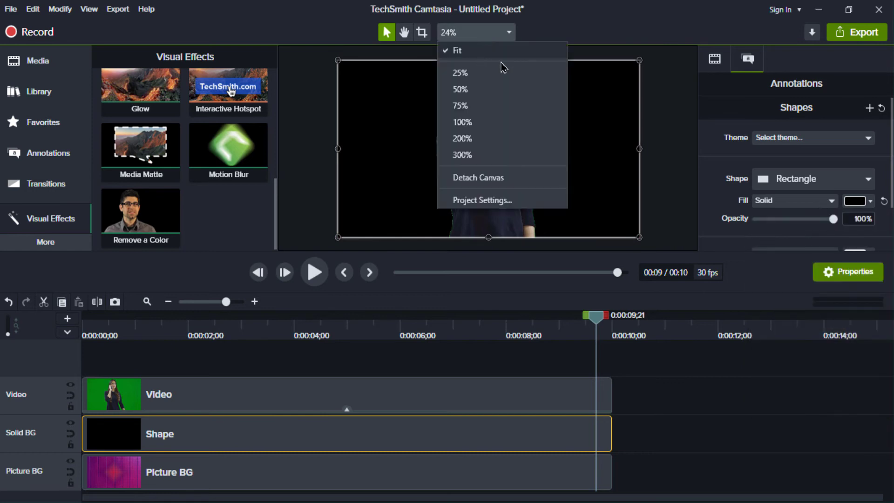
click(472, 111)
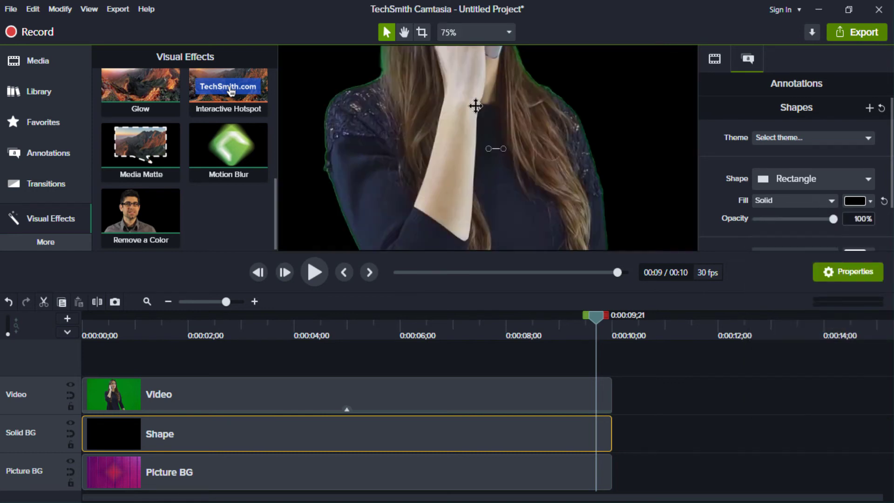
drag(497, 94, 501, 201)
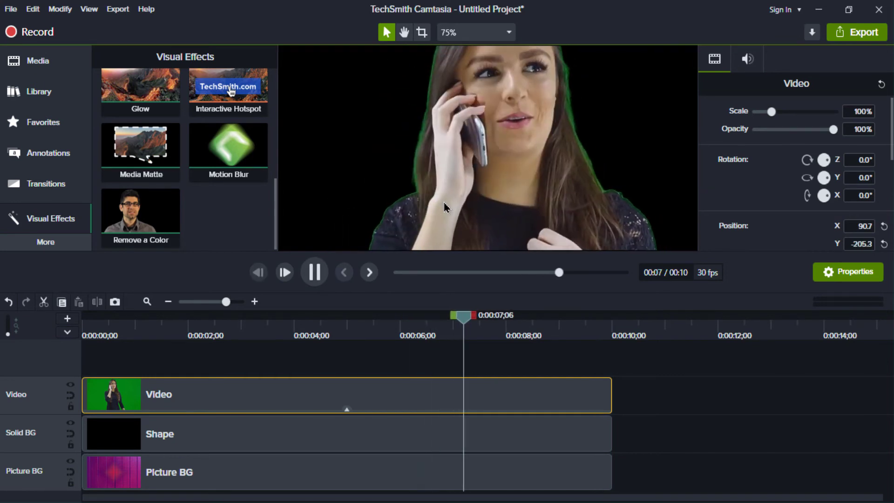
key(space)
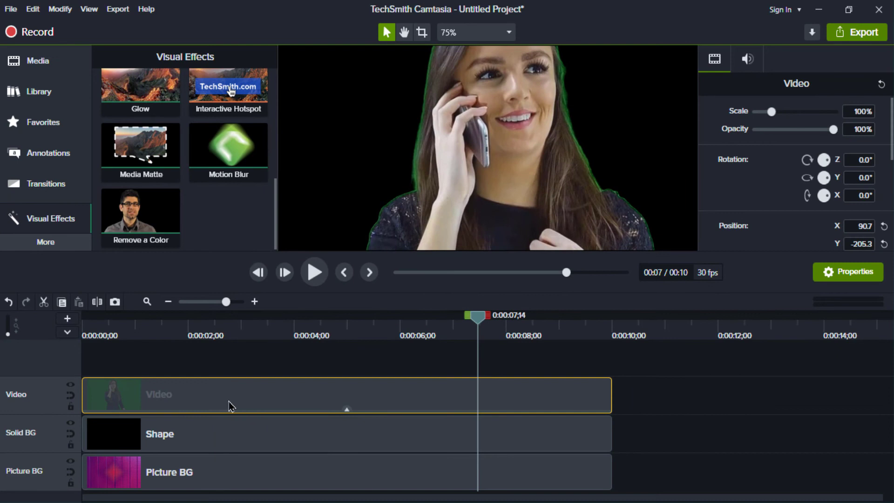
click(349, 405)
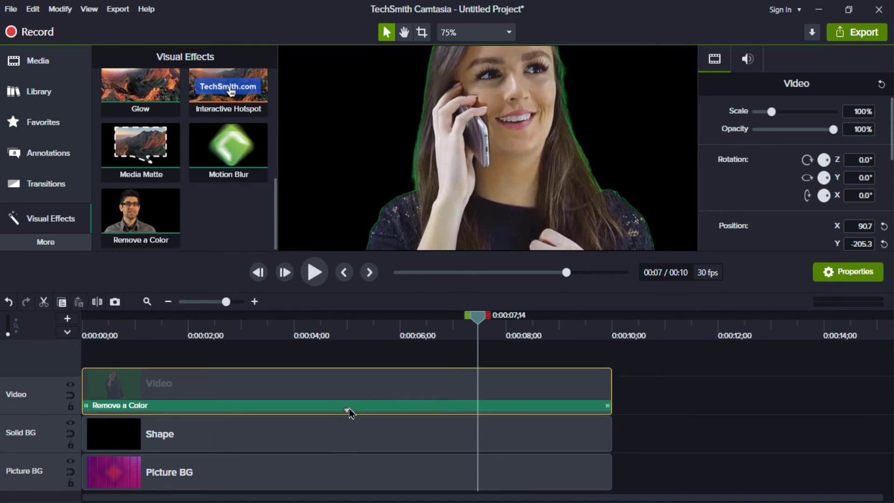
click(237, 407)
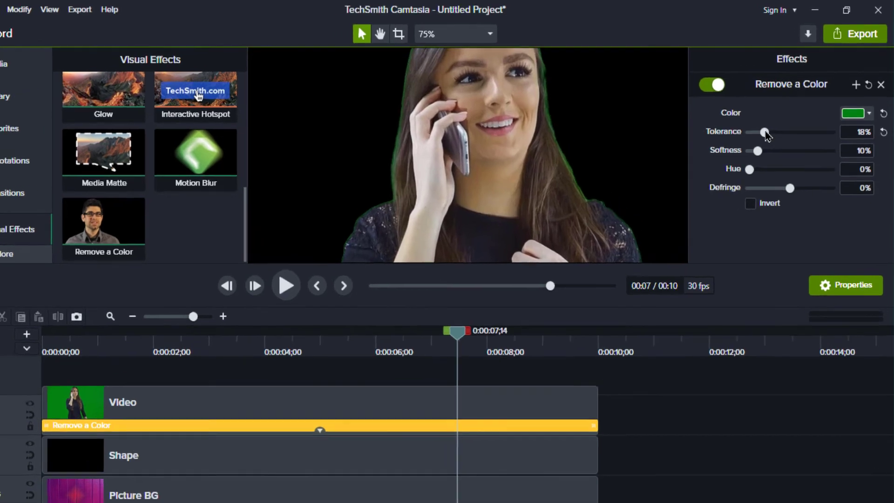
drag(764, 126, 776, 127)
drag(704, 203, 710, 203)
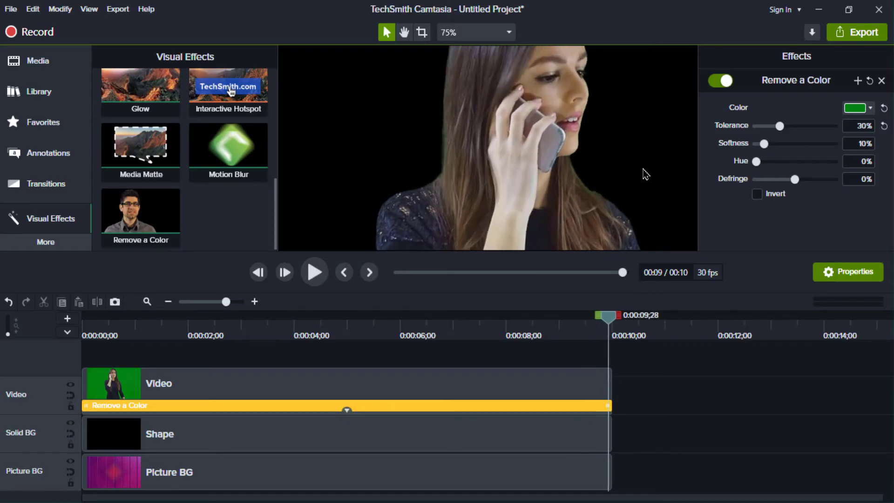
Disable the Solid BG track so the picture serves as the background, and play back the result.
click(471, 32)
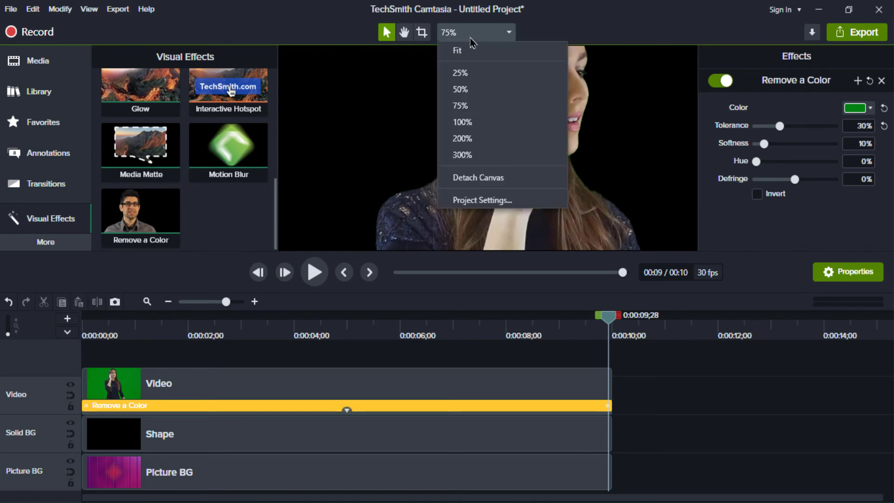
click(457, 47)
click(215, 387)
key(space)
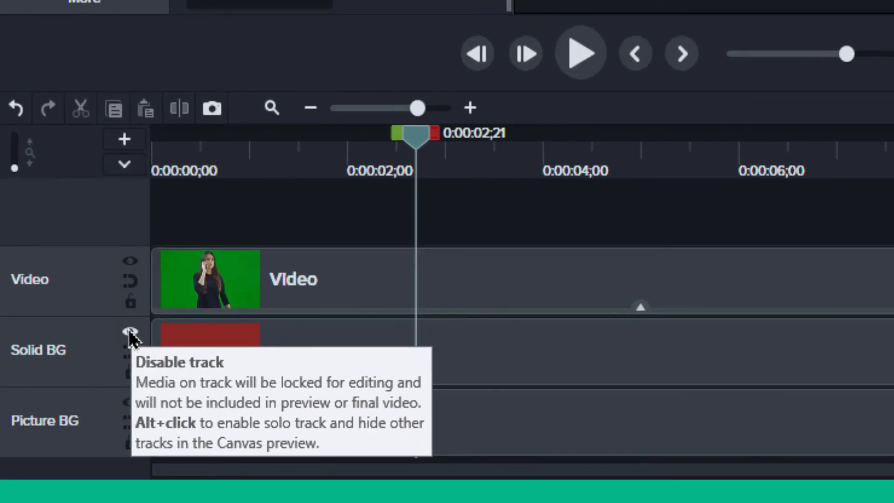
click(130, 331)
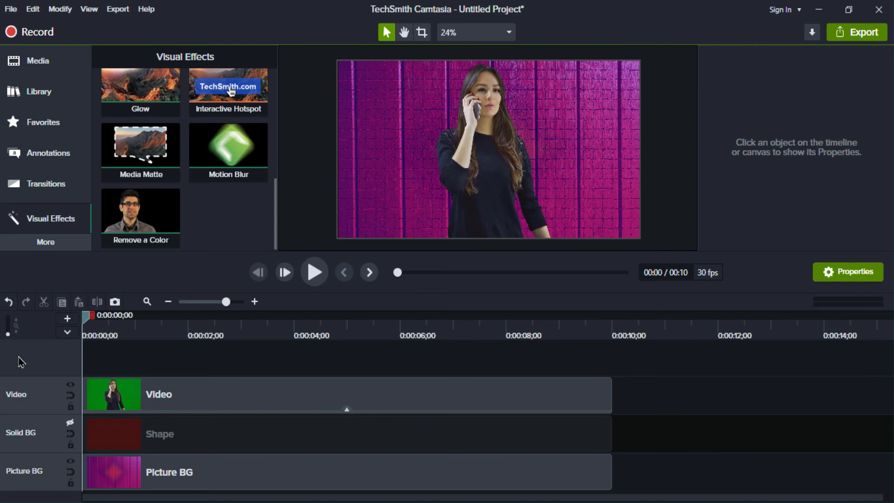
key(space)
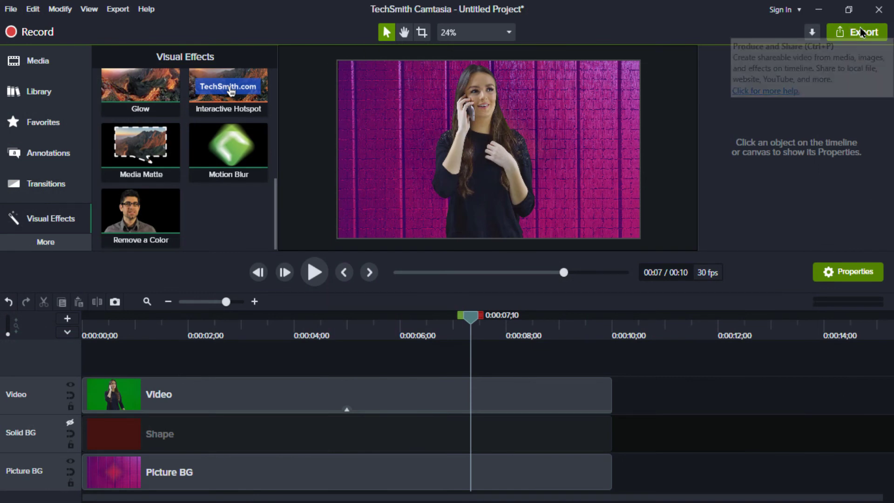
Start a new custom production and review its Smart Player size, video and audio settings, continuing to the output page.
click(861, 33)
mouse_move(790, 256)
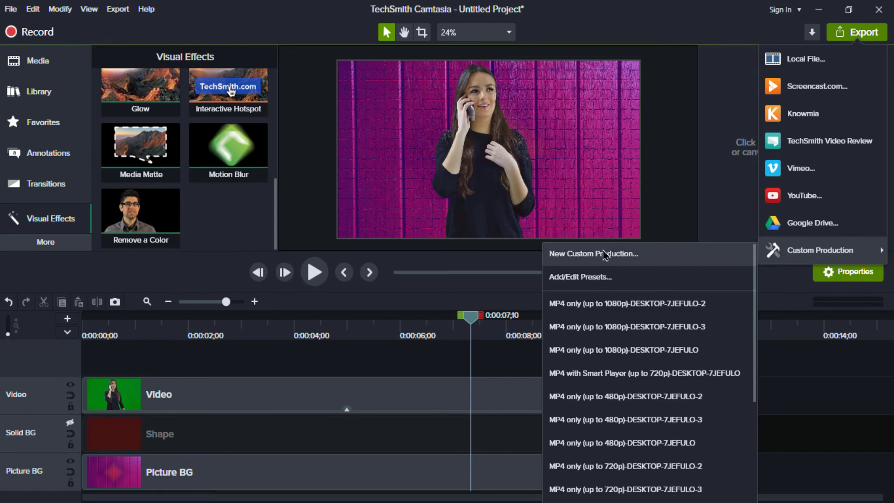
click(598, 253)
click(542, 443)
key(ctrl+Tab)
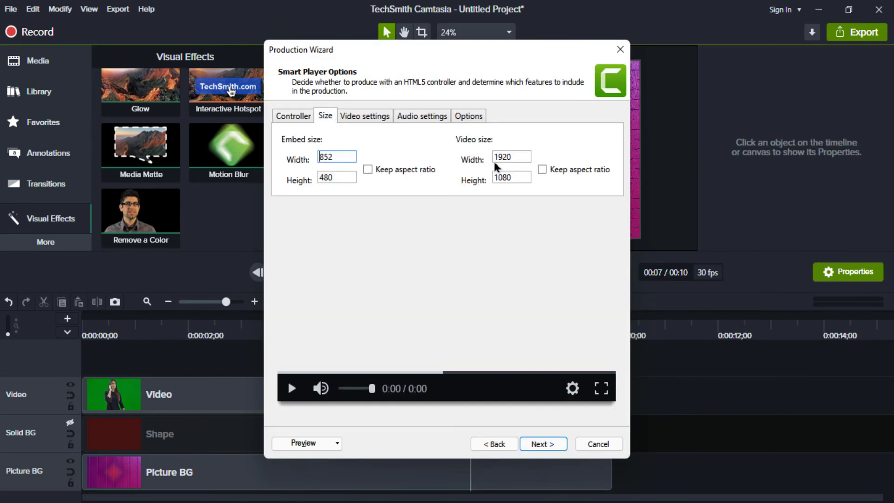
click(371, 122)
key(ctrl+Tab)
click(542, 443)
Name the production nursm.blogspot.com and produce it to the Desktop folder, overwriting the existing script files.
text(Picture BG Videotutorial)
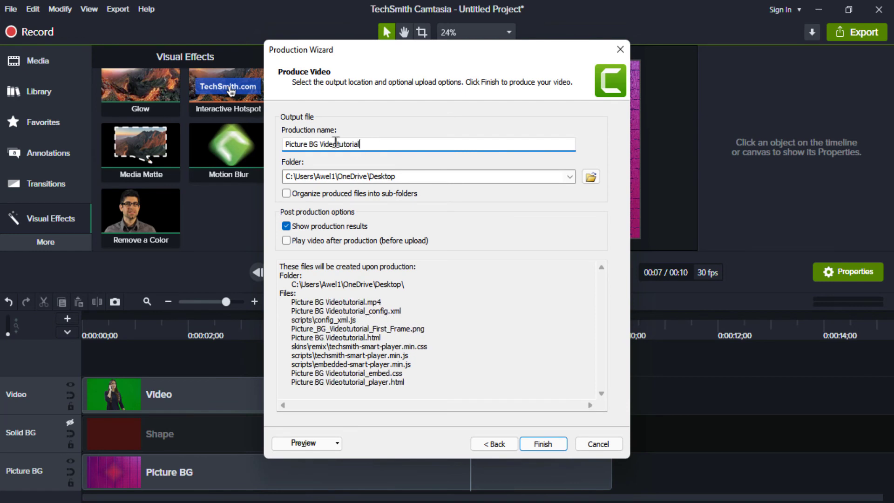
key(ctrl+a)
text(n)
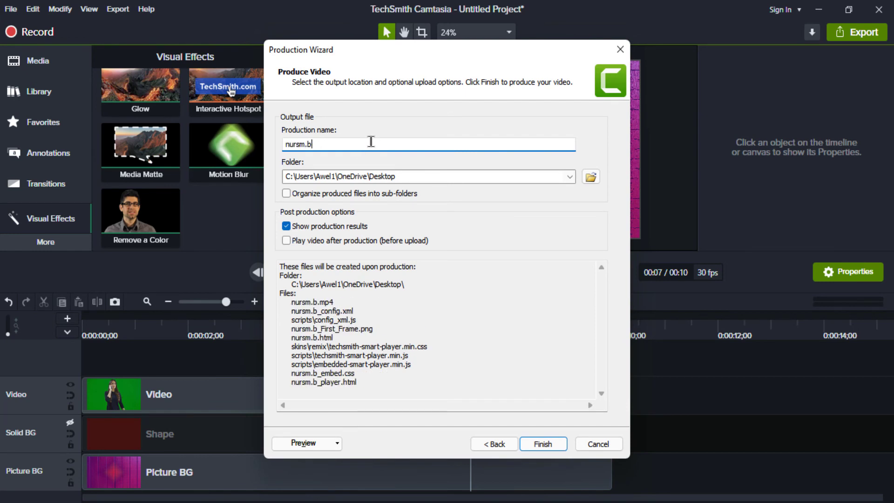
click(546, 444)
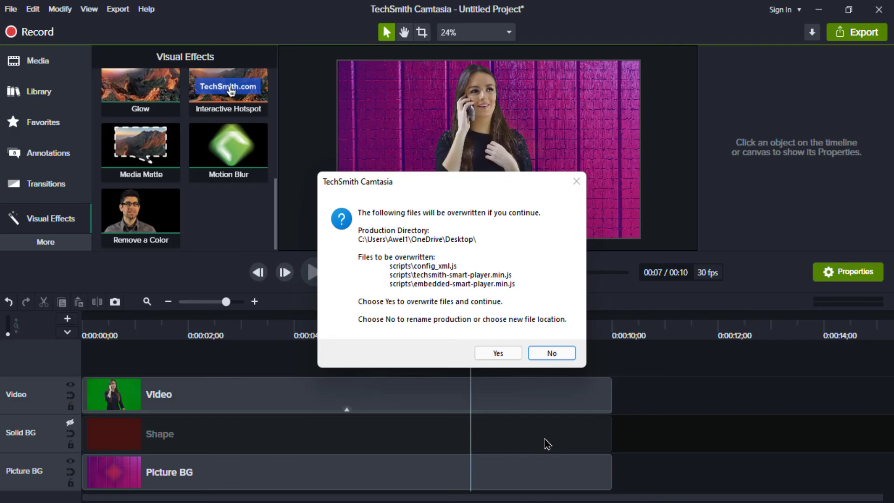
click(497, 355)
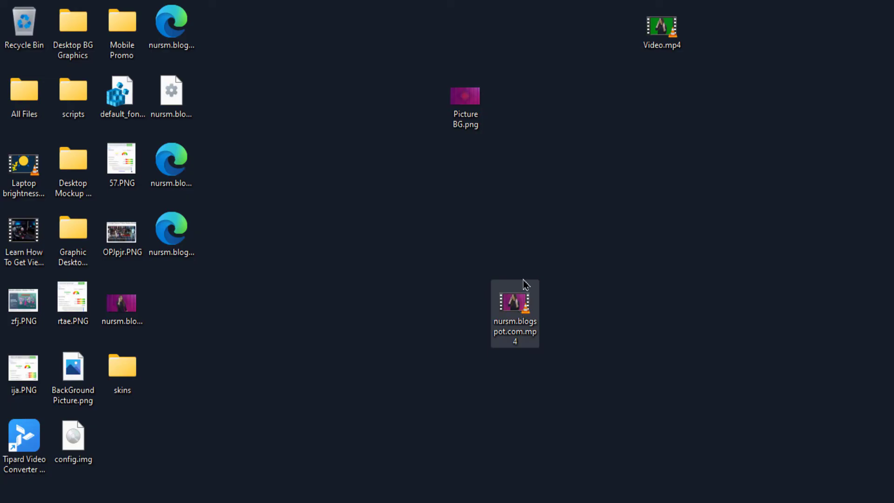
Reposition the exported nursm.blogspot.com.mp4 on the desktop and play it full screen in VLC media player.
drag(525, 284, 574, 216)
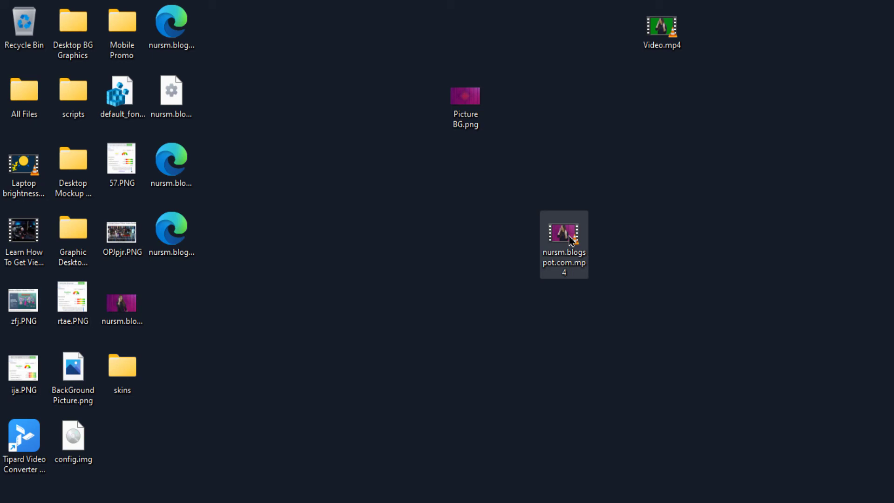
key(Return)
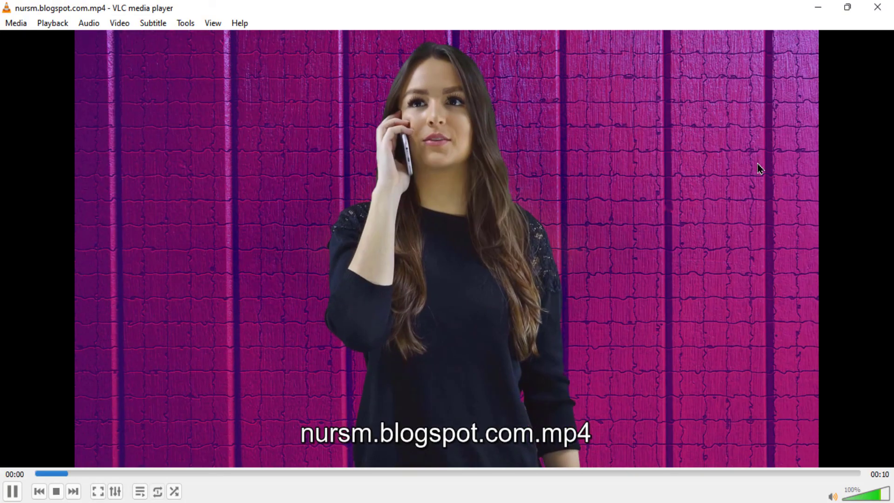
double_click(758, 169)
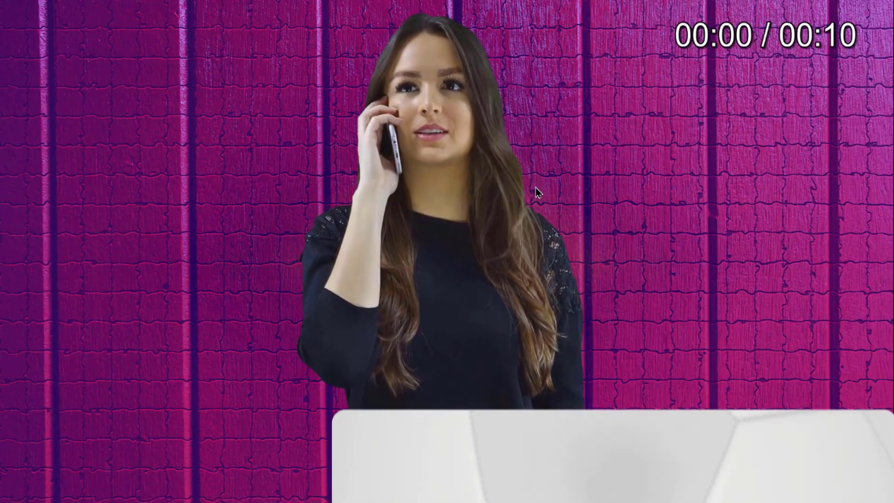